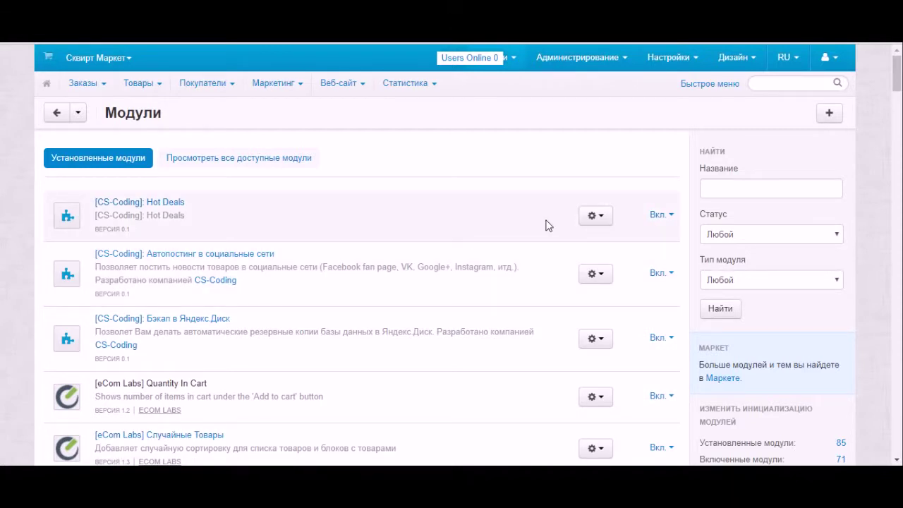
- Open the Social Autopost settings and bring up the new account form for the Facebook network
mouse_move(344, 86)
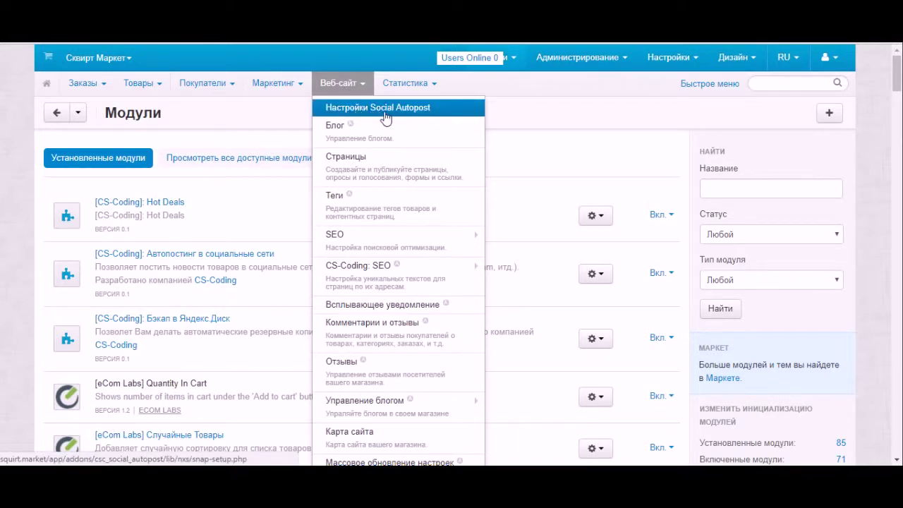
left_click(433, 110)
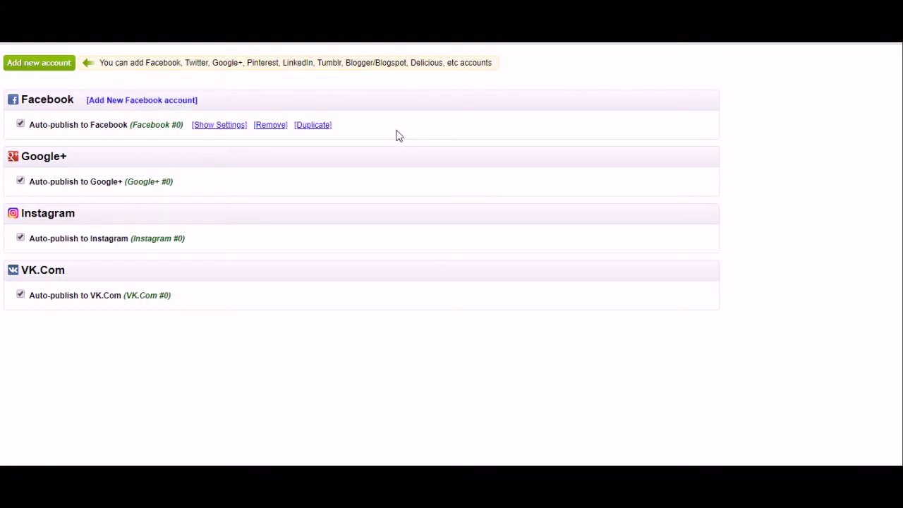
left_click(53, 68)
left_click(186, 103)
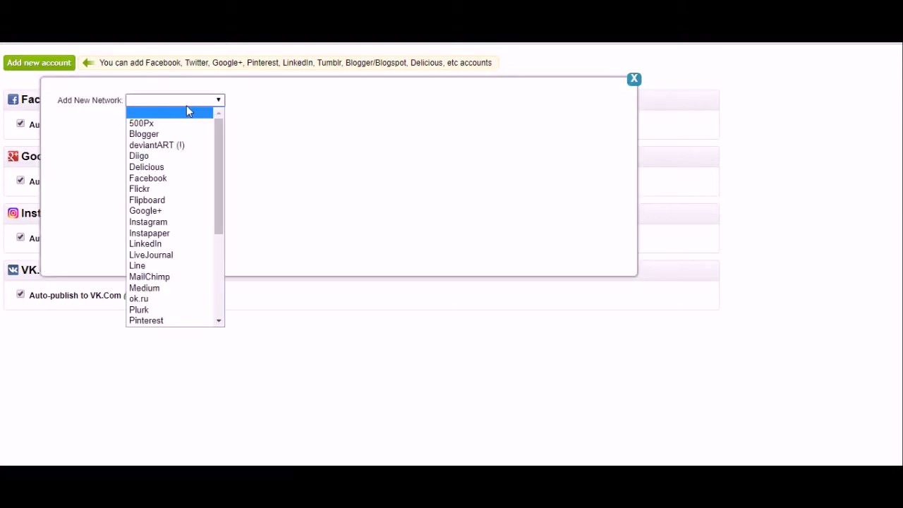
left_click(197, 179)
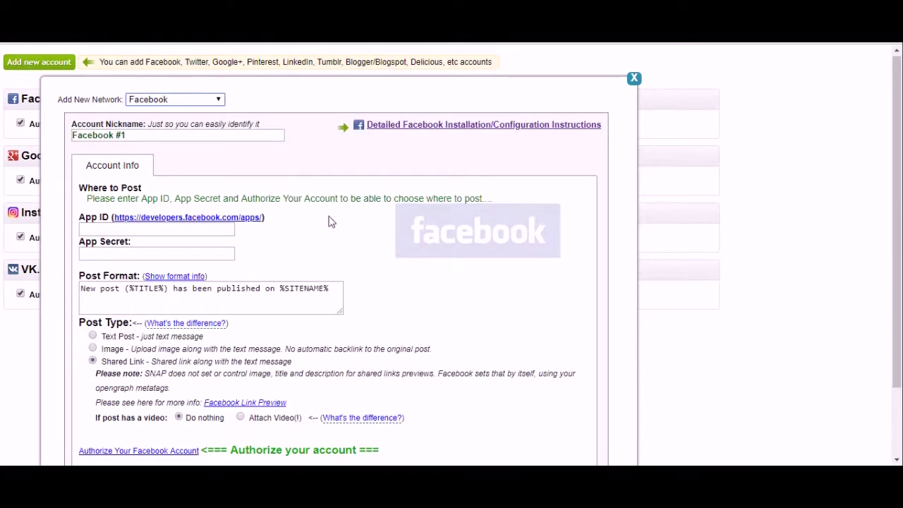
scroll(328, 218, "down", 1)
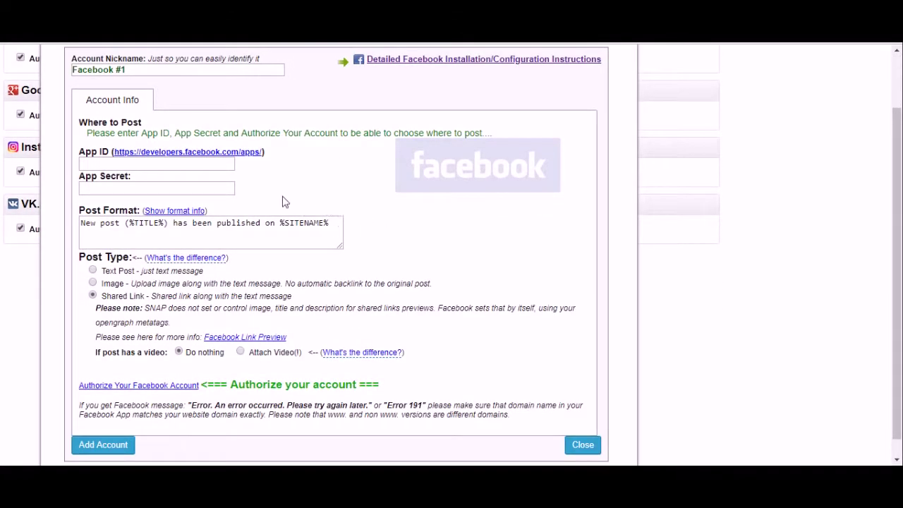
scroll(308, 155, "up", 1)
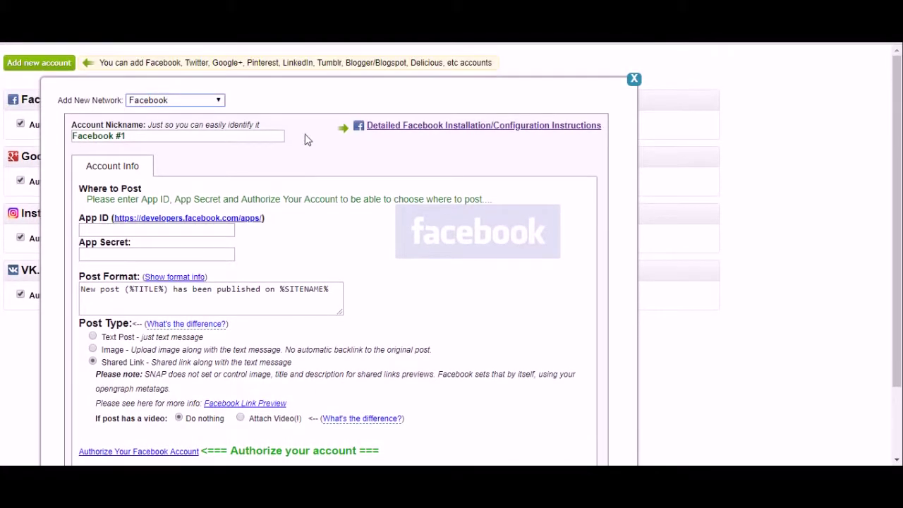
- Read the detailed Facebook installation instructions on creating an app, and close the new account form without adding an account
left_click(389, 129)
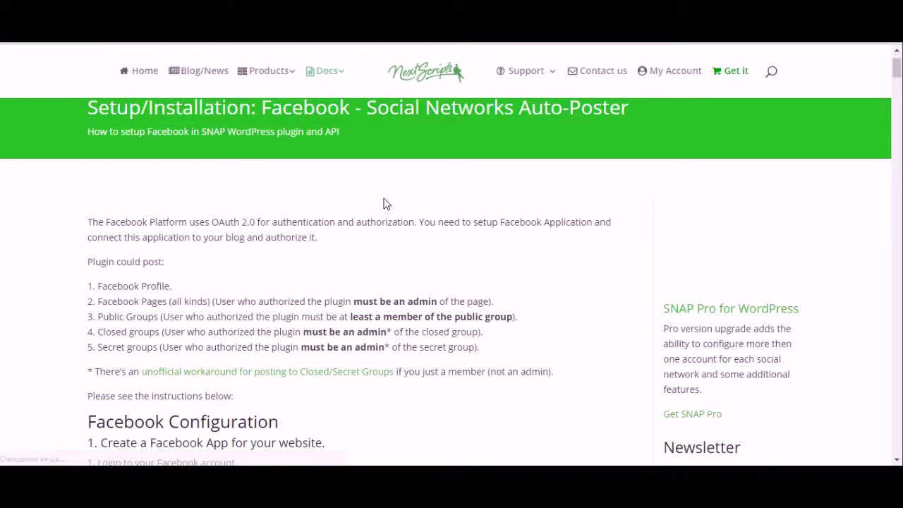
scroll(384, 206, "down", 3)
scroll(382, 211, "down", 4)
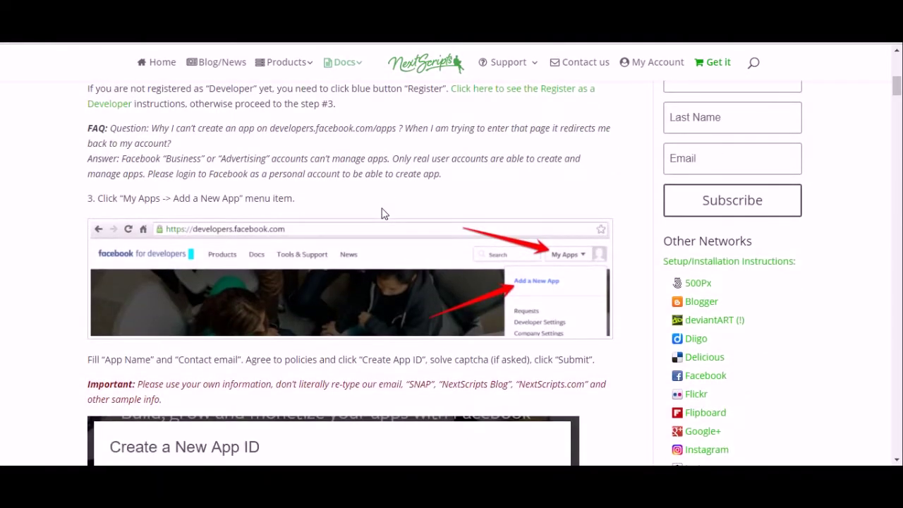
scroll(382, 214, "up", 2)
scroll(383, 213, "down", 1)
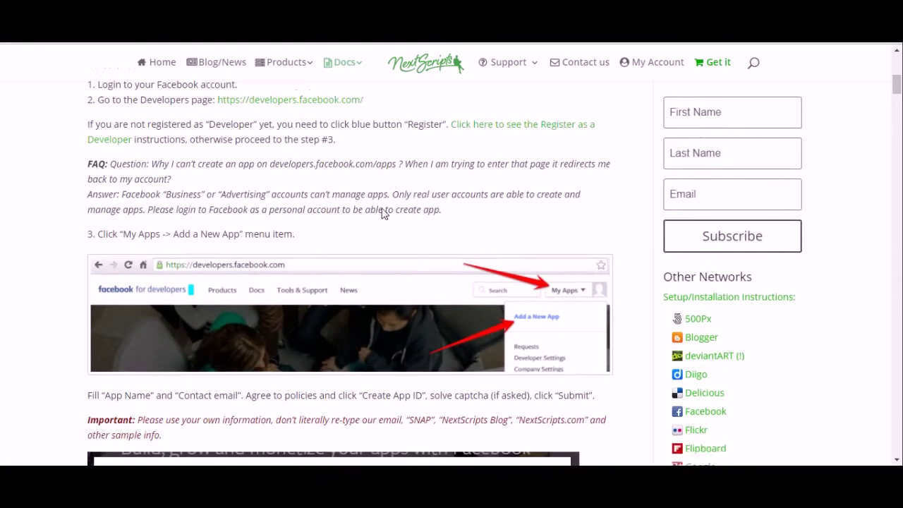
scroll(383, 213, "down", 1)
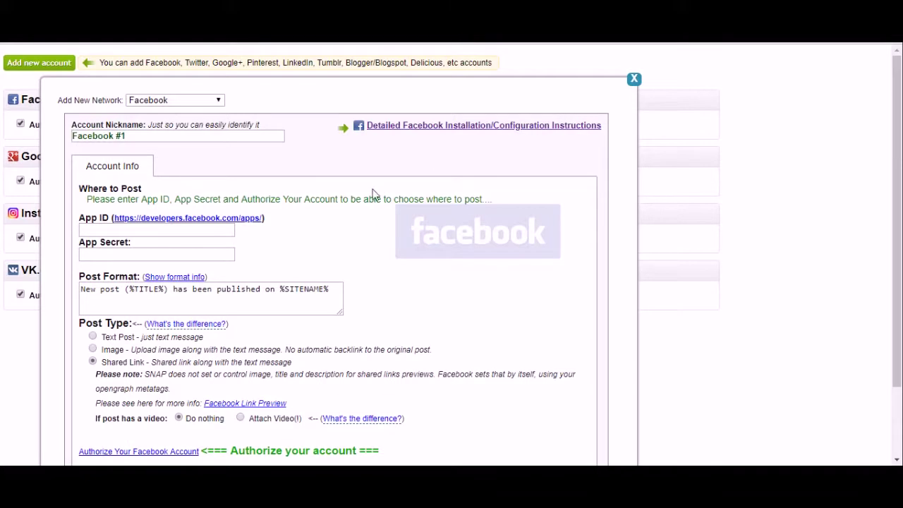
scroll(178, 211, "down", 1)
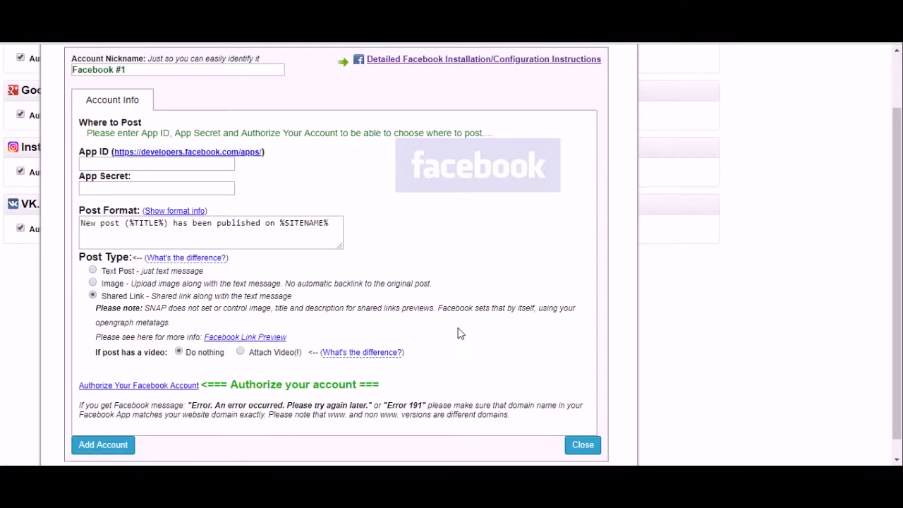
left_click(582, 445)
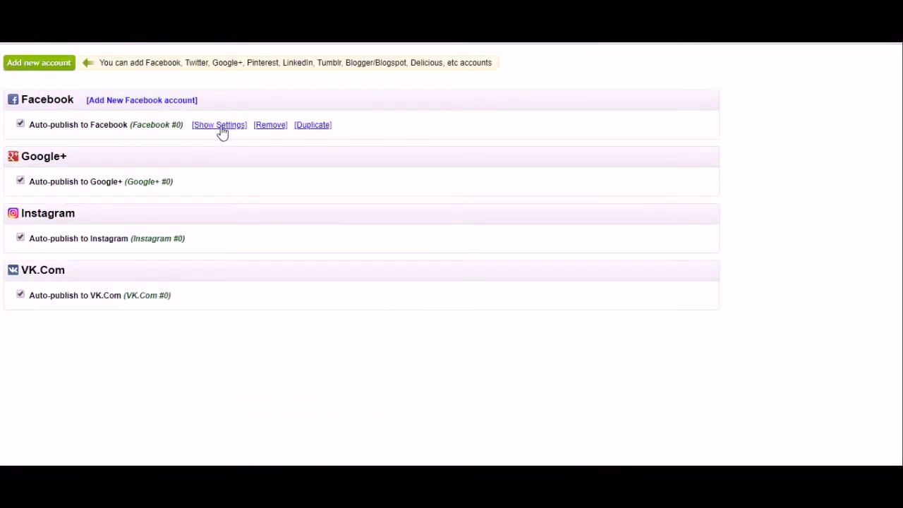
- Review the settings of the existing Facebook #0 auto-publish account and hide them again
left_click(220, 125)
scroll(303, 162, "down", 2)
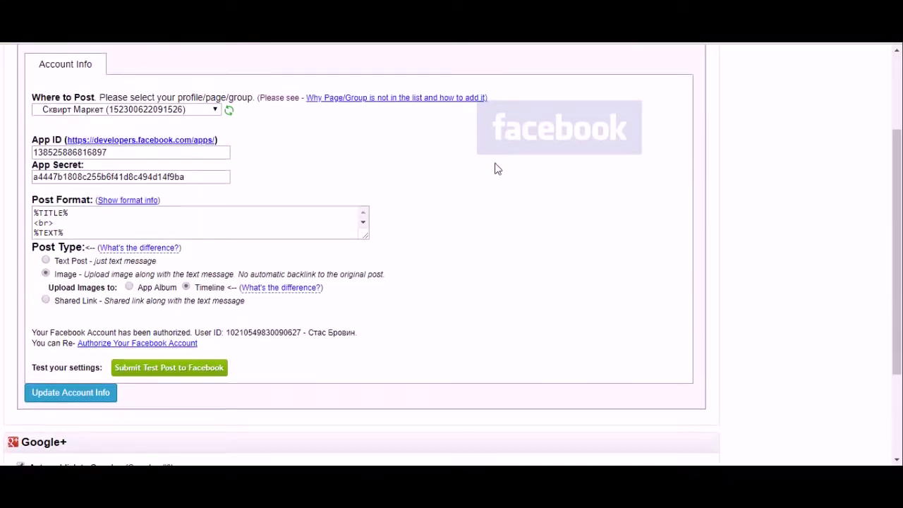
scroll(495, 167, "up", 2)
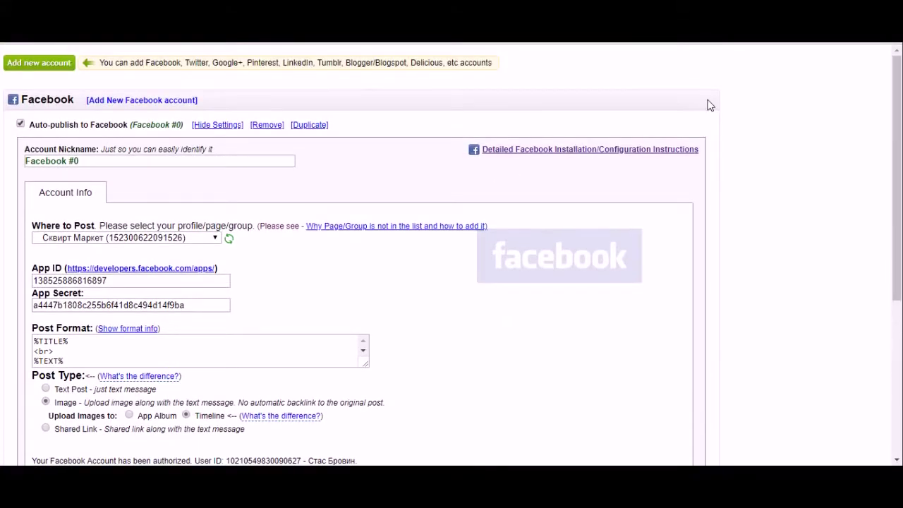
left_click(219, 125)
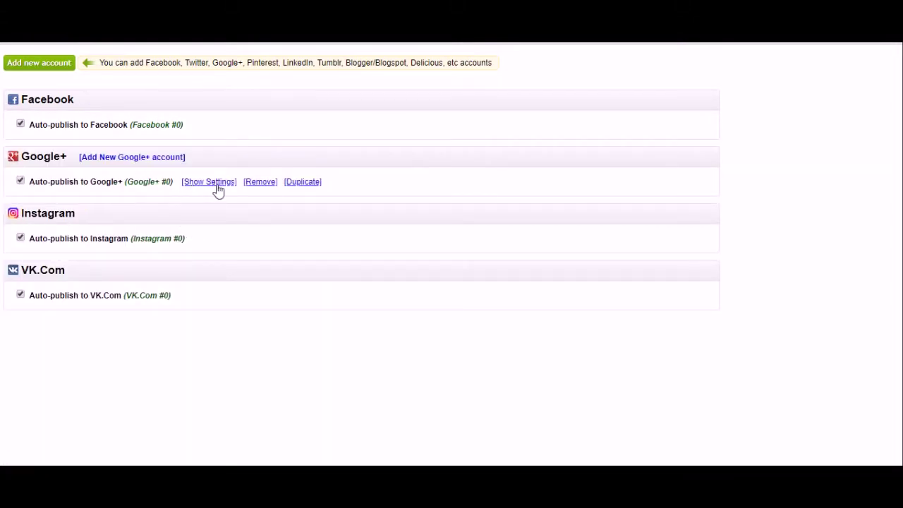
- Review the settings of the existing Google+, Instagram and VK.Com auto-publish accounts one after another, hiding each again
left_click(215, 185)
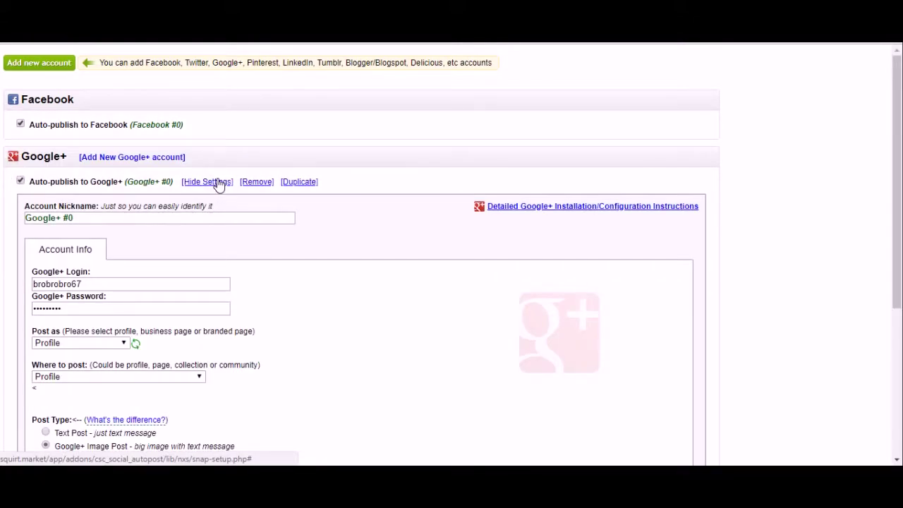
left_click(218, 184)
left_click(230, 242)
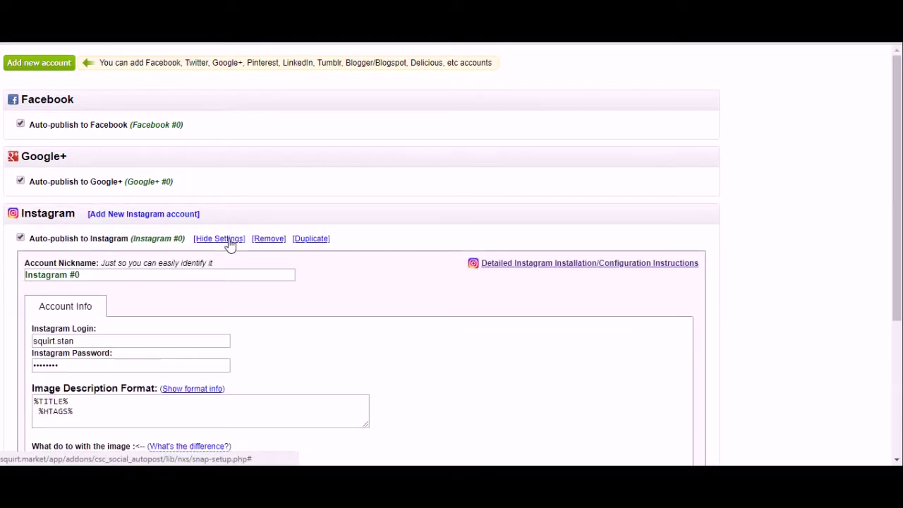
left_click(229, 240)
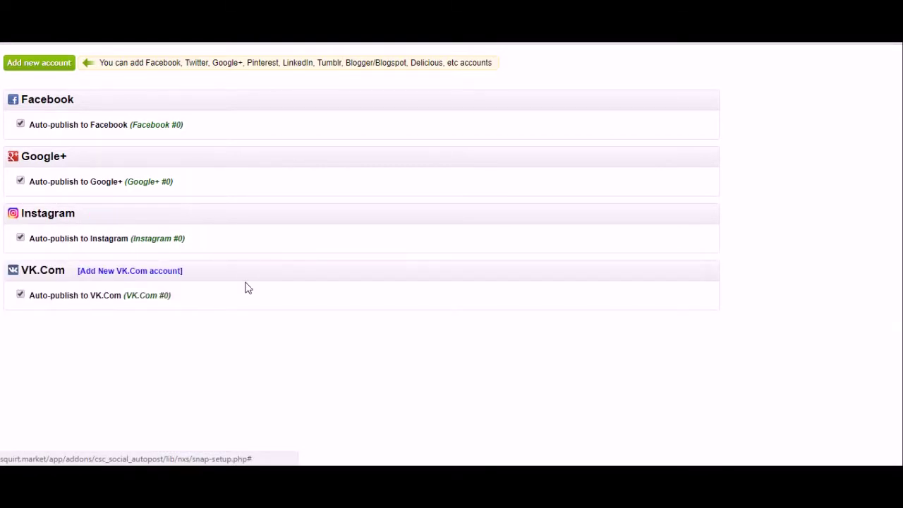
left_click(222, 301)
left_click(221, 302)
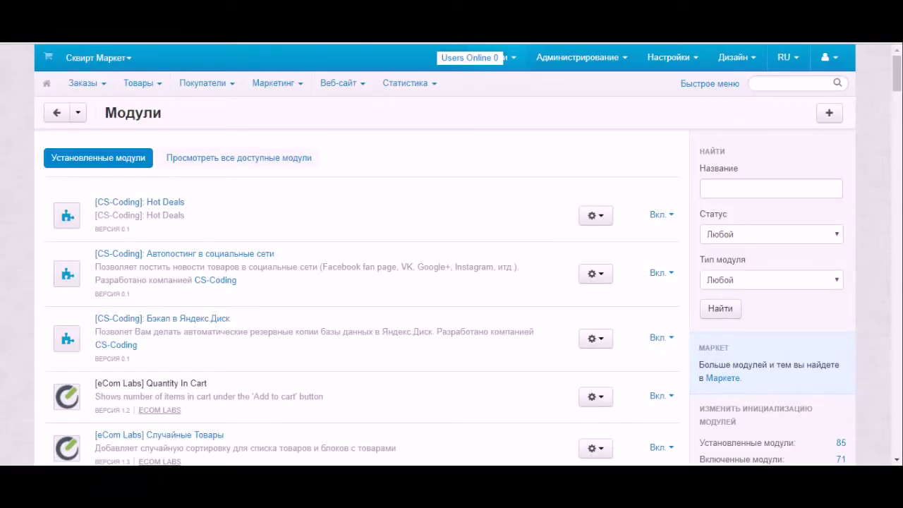
- Review the «[CS-Coding]: Автопостинг в социальные сети» module settings, including the Instagram Session Id field and its help link, and close them without saving
left_click(183, 256)
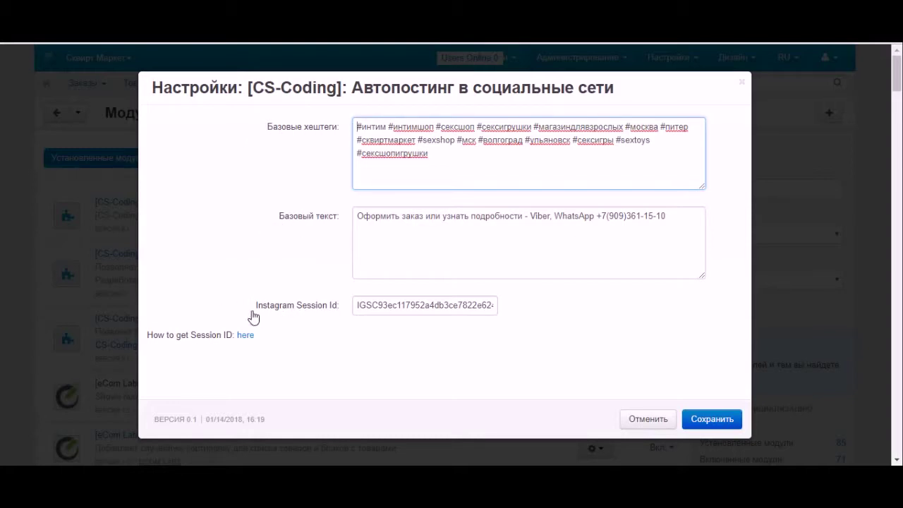
left_click_drag(258, 305, 336, 308)
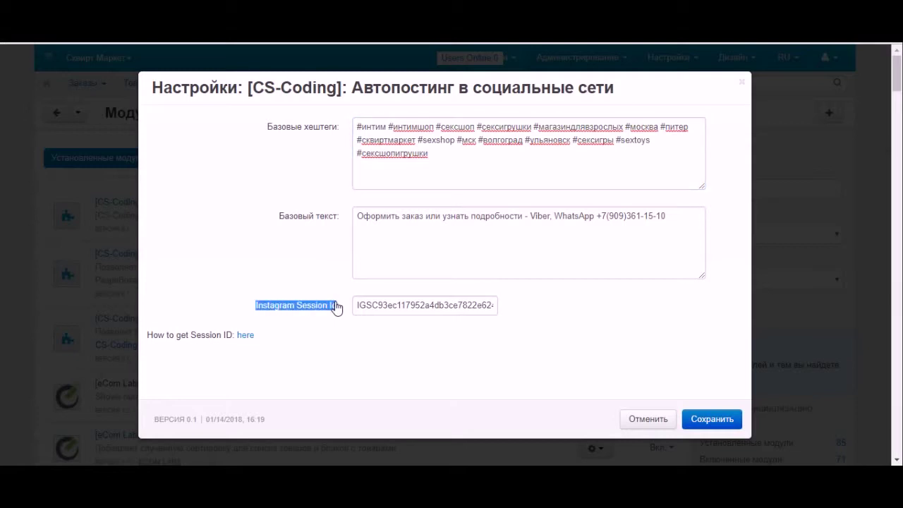
left_click(338, 345)
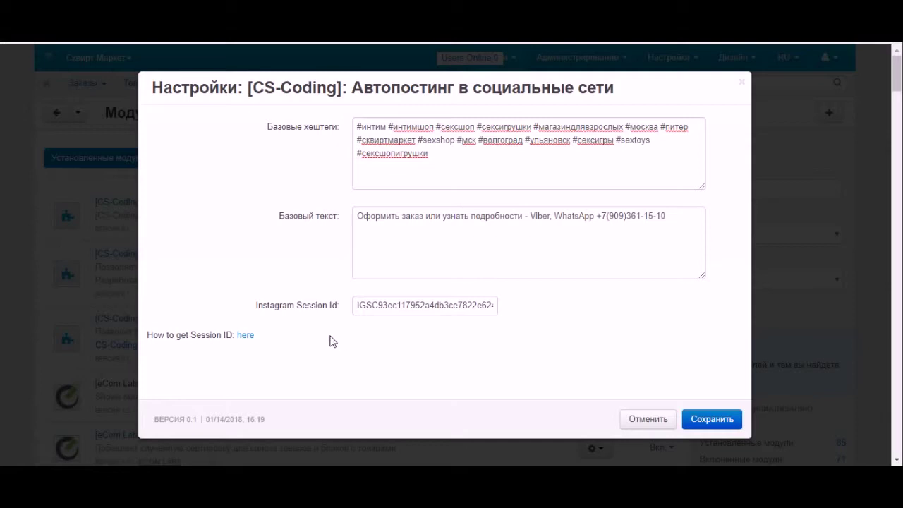
left_click(246, 339)
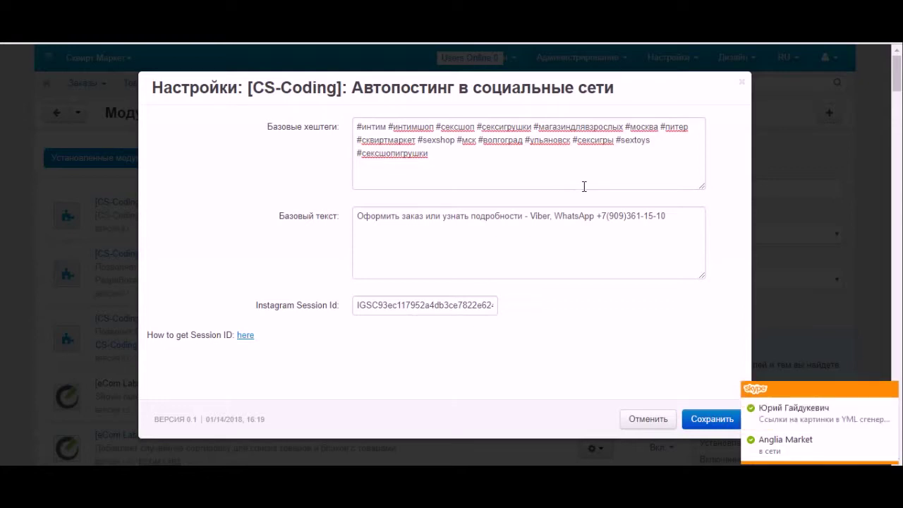
left_click(890, 390)
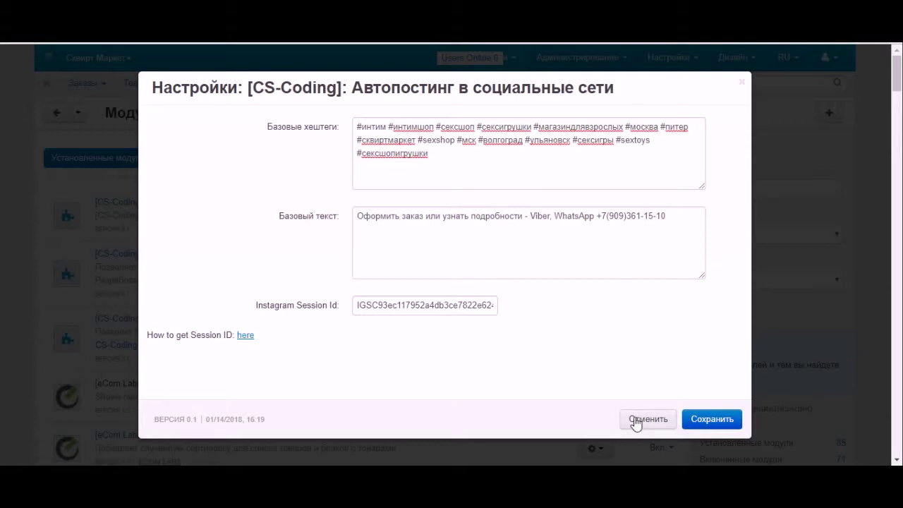
key("Escape")
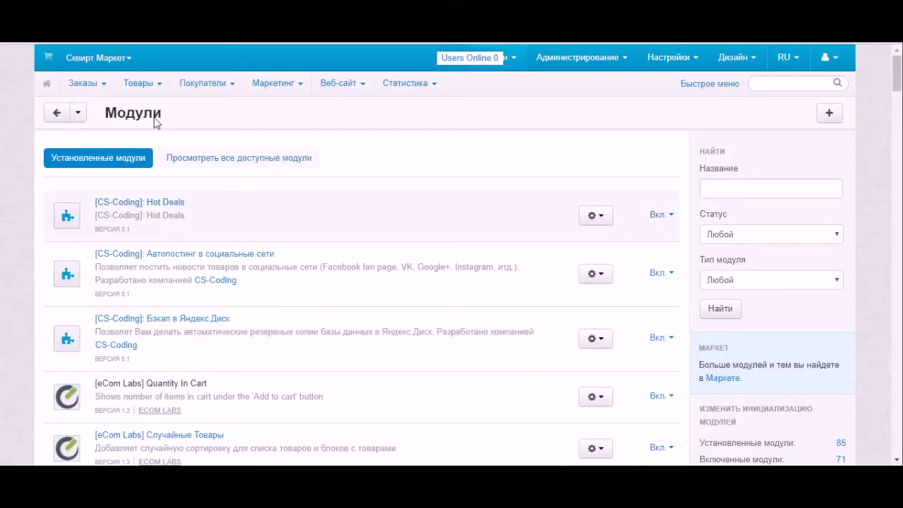
- Open the autoposting templates, review the message and hashtags of the «Нижнее белье» template, and close it without saving
mouse_move(139, 90)
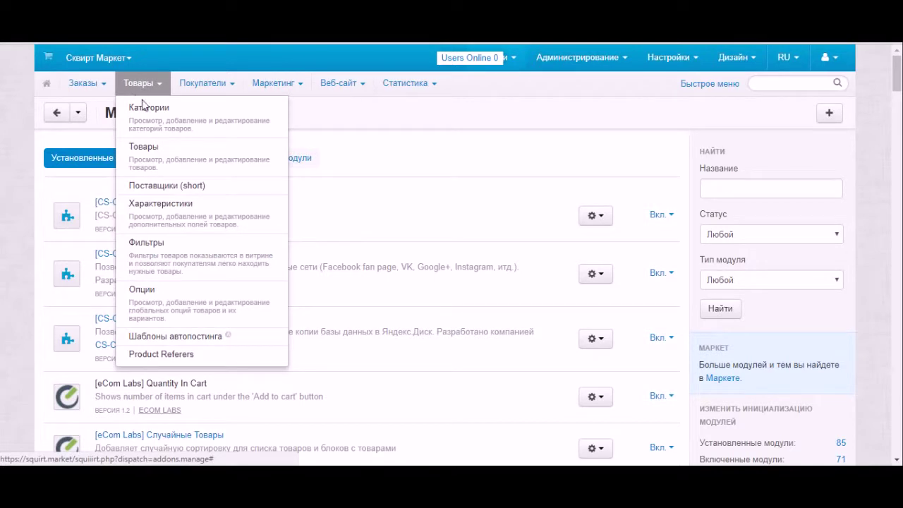
left_click(235, 347)
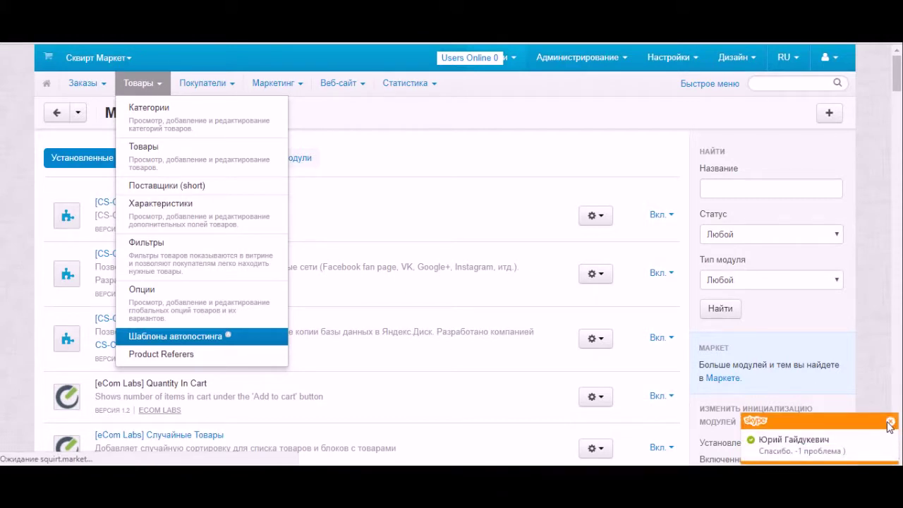
left_click(889, 422)
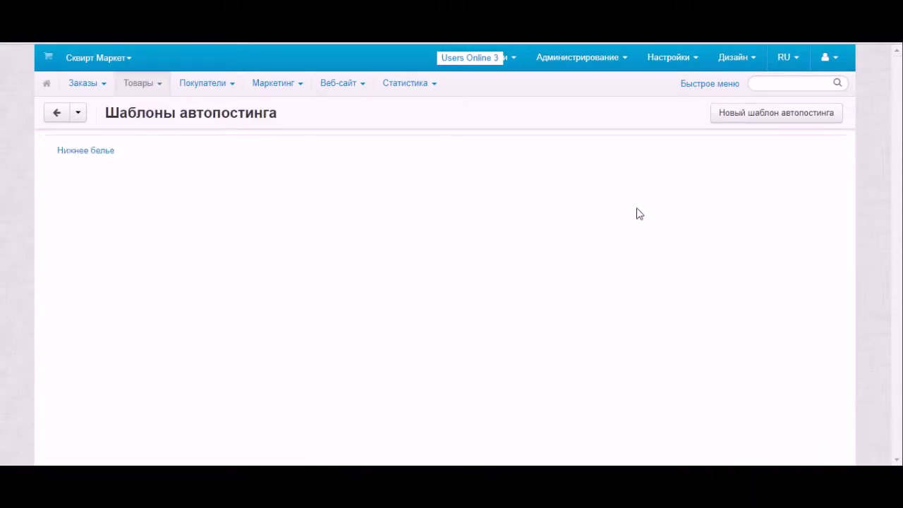
left_click(99, 158)
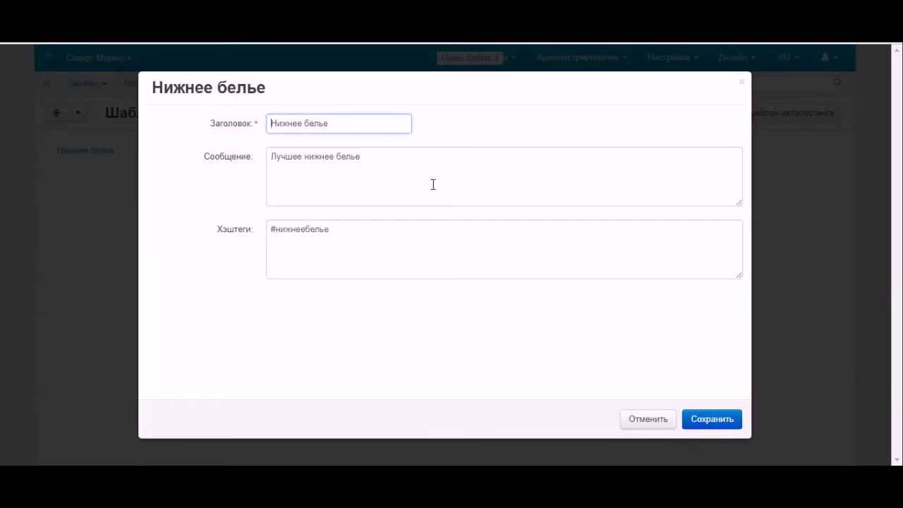
left_click(436, 184)
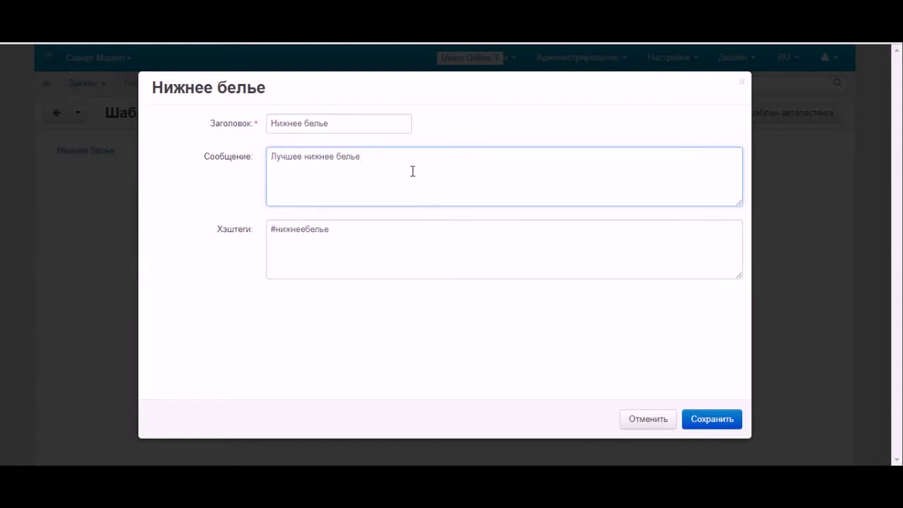
left_click(393, 240)
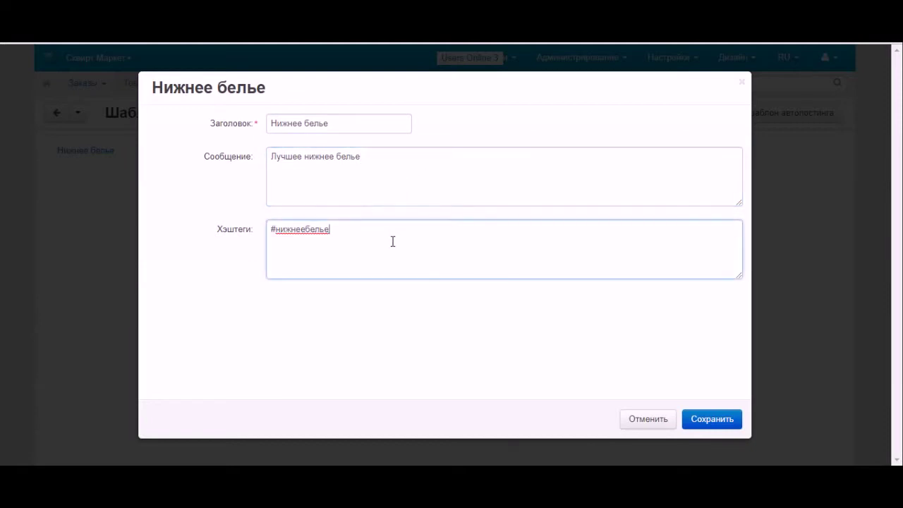
left_click(635, 423)
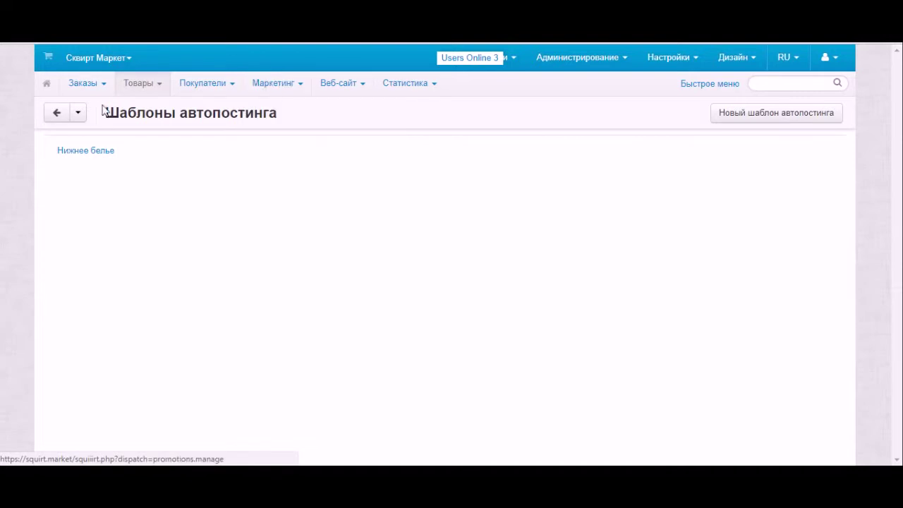
- Open the product «Эротичный корсет с рисунком в мелкую полоску» from the product list and go to its «Отправка в соцсети» settings
mouse_move(151, 94)
left_click(170, 160)
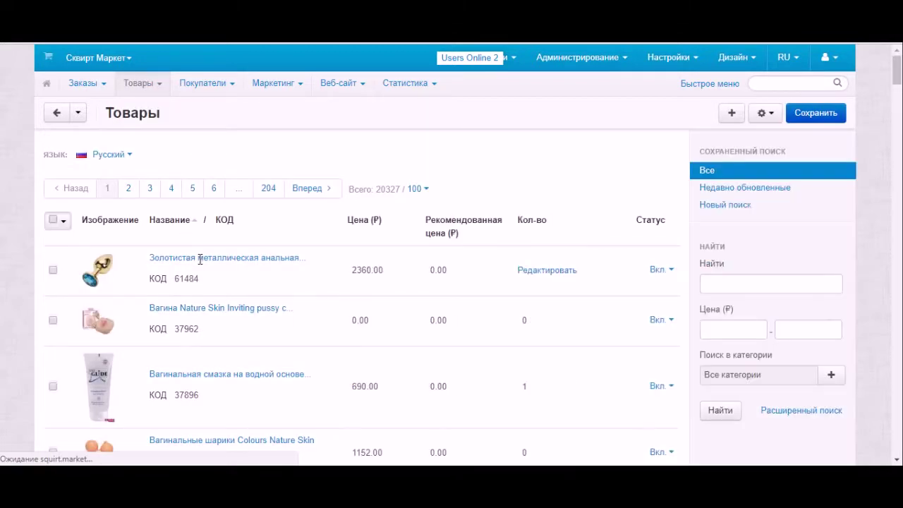
scroll(167, 299, "down", 6)
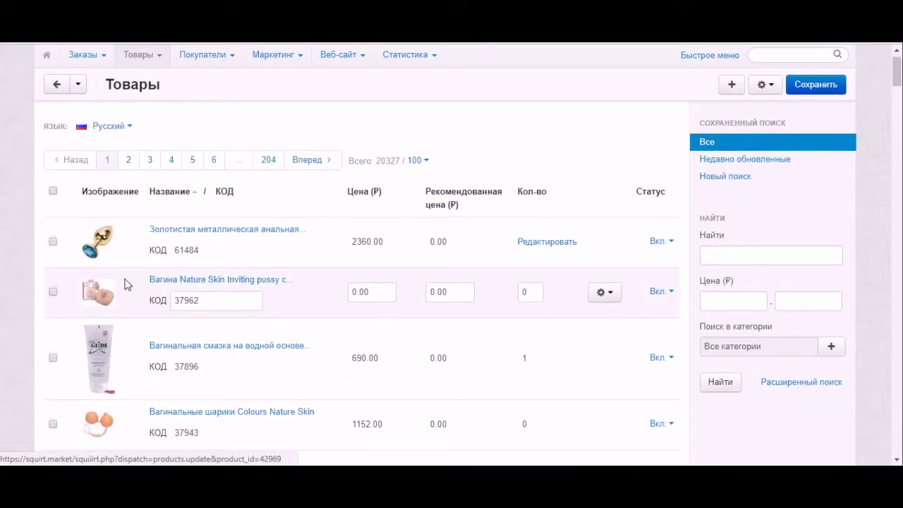
scroll(169, 264, "up", 2)
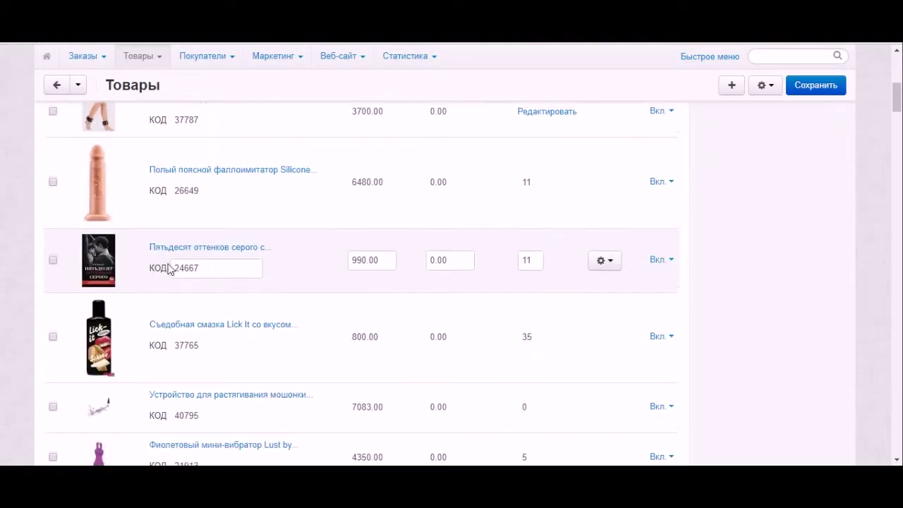
scroll(175, 262, "down", 3)
scroll(175, 262, "down", 2)
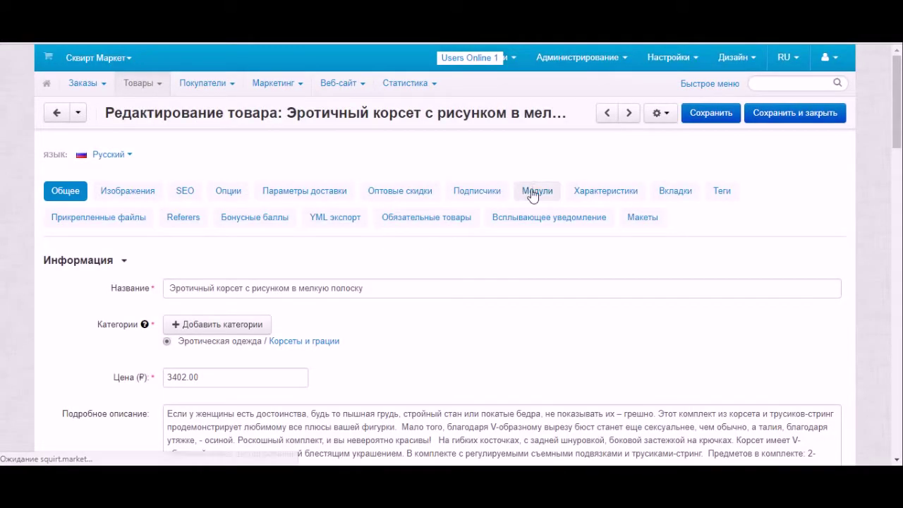
left_click(533, 190)
scroll(348, 203, "down", 2)
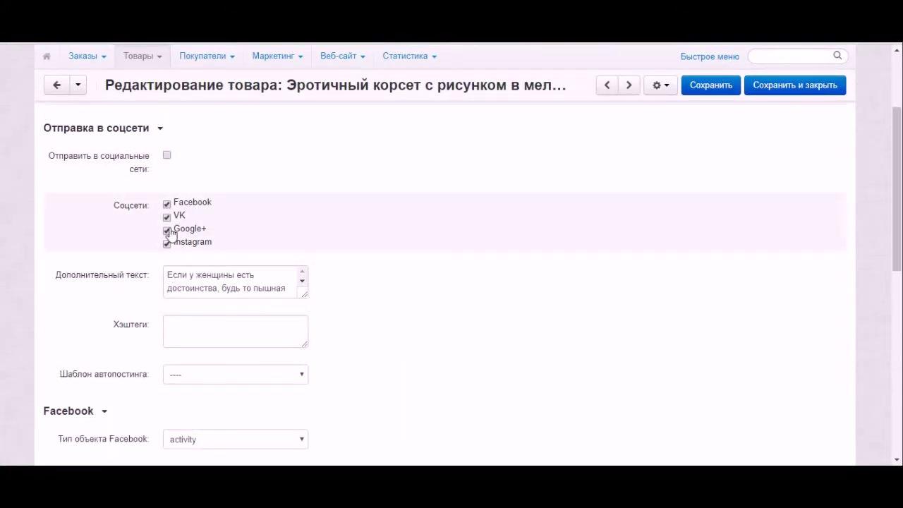
- Enable sending the product to social networks and enter the hashtag #корсет
left_click(166, 158)
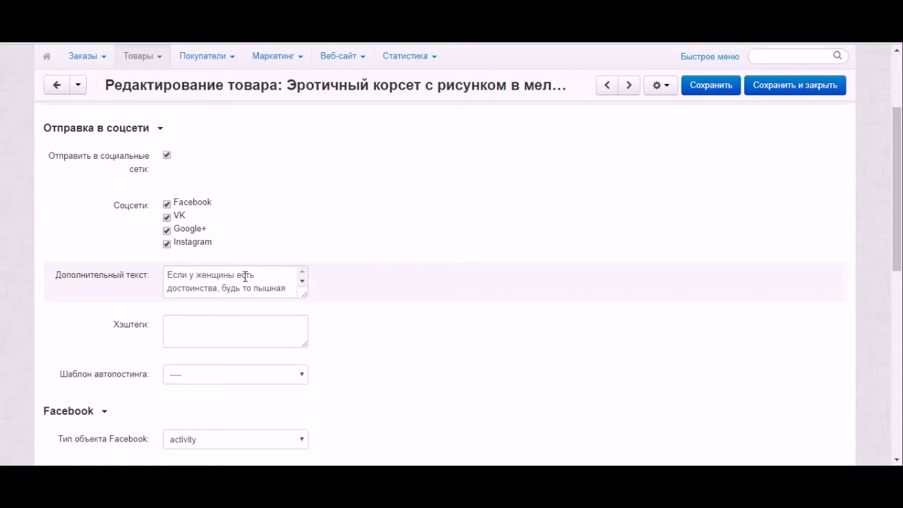
left_click(225, 327)
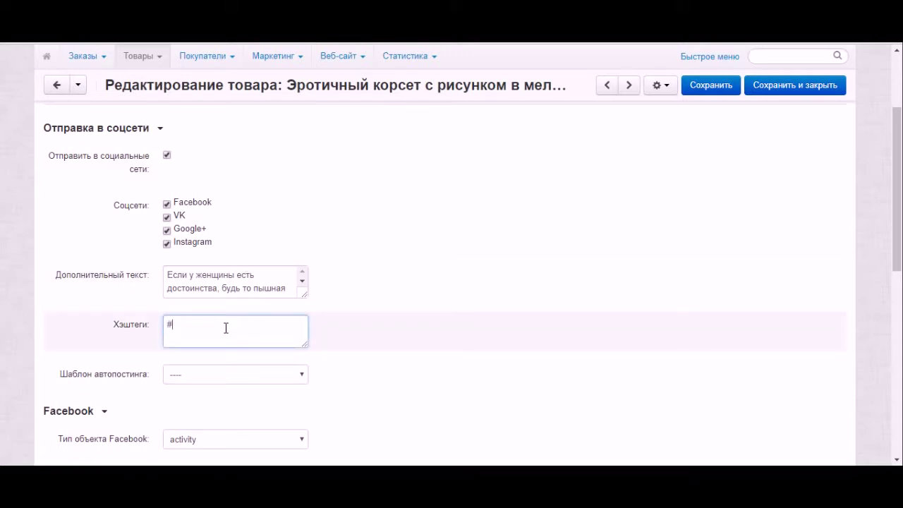
type("#корсе")
- Assign the «Нижнее белье» autoposting template to the product and save it, dismissing the mail notification
left_click(255, 376)
left_click(245, 401)
left_click(712, 88)
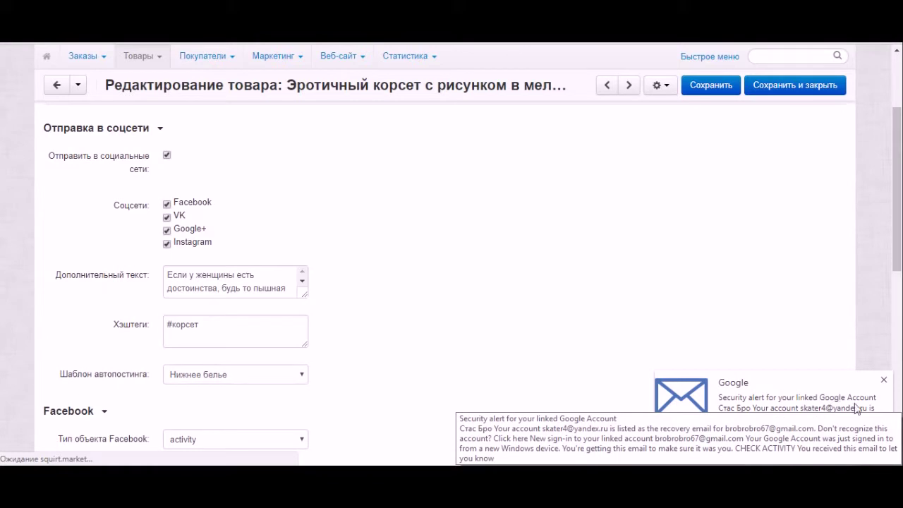
left_click(883, 379)
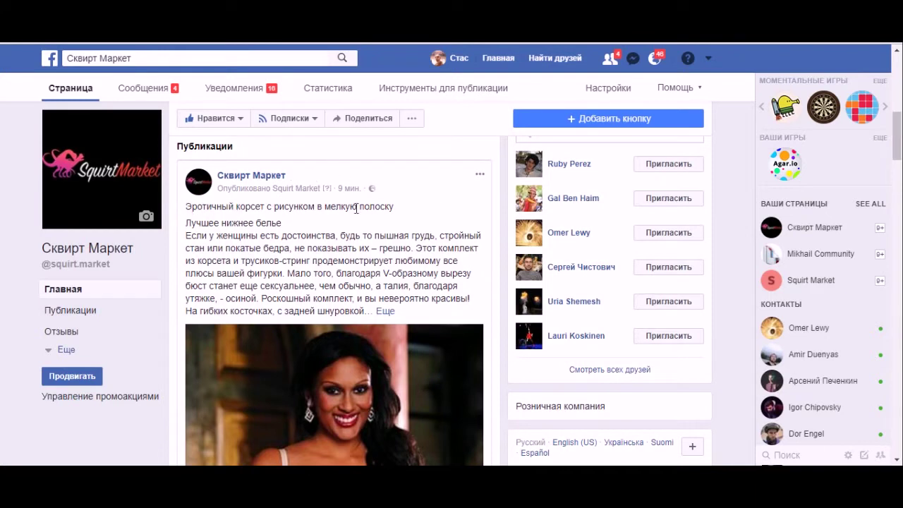
- Switch to the store's Facebook page and examine the corset post's template message, description, contact line, hashtags, link and photo
left_click_drag(181, 225, 279, 224)
left_click(244, 225)
left_click(281, 224)
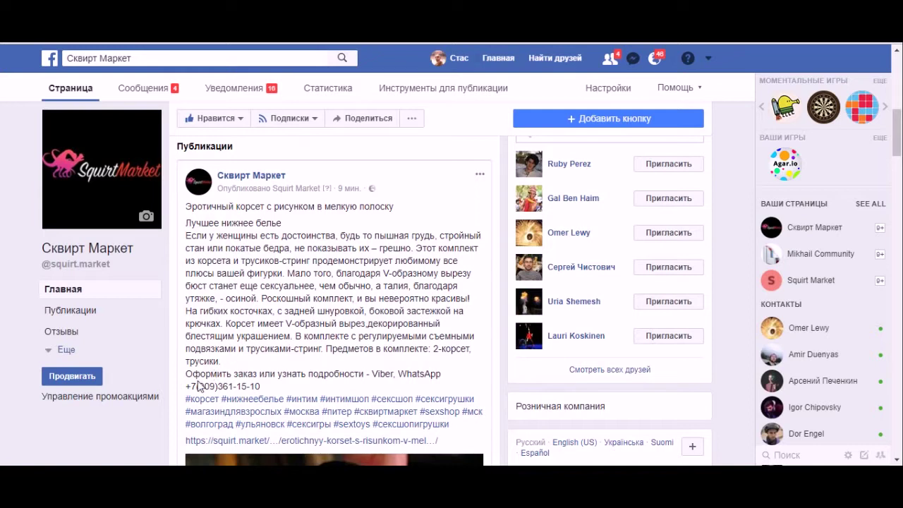
left_click_drag(187, 373, 274, 388)
left_click(315, 366)
scroll(204, 402, "down", 2)
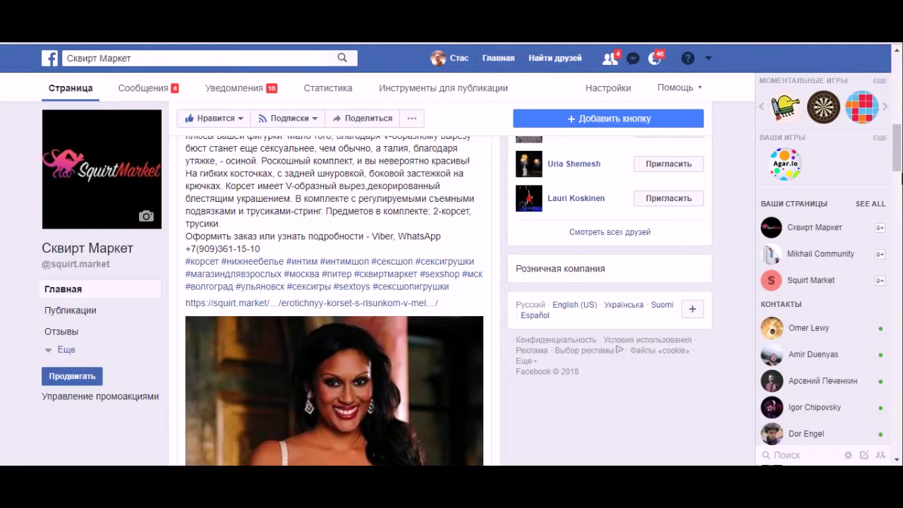
scroll(901, 187, "down", 6)
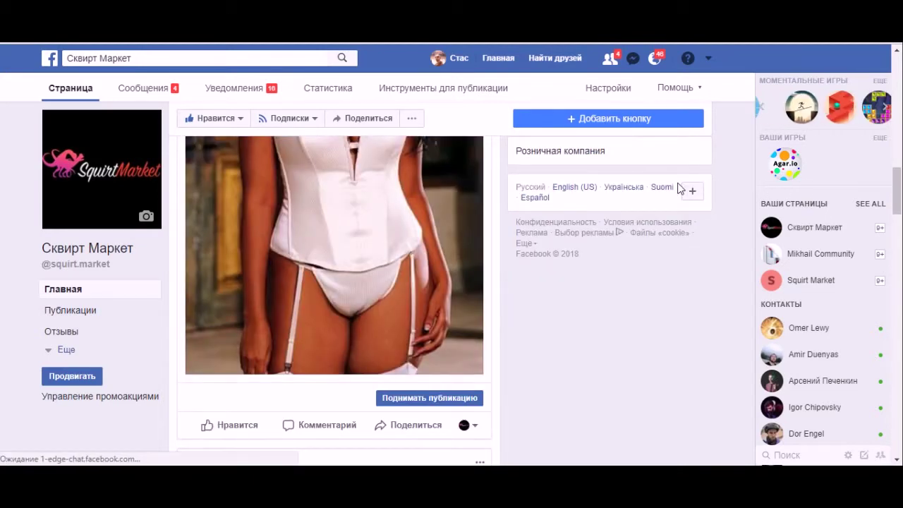
scroll(679, 187, "up", 6)
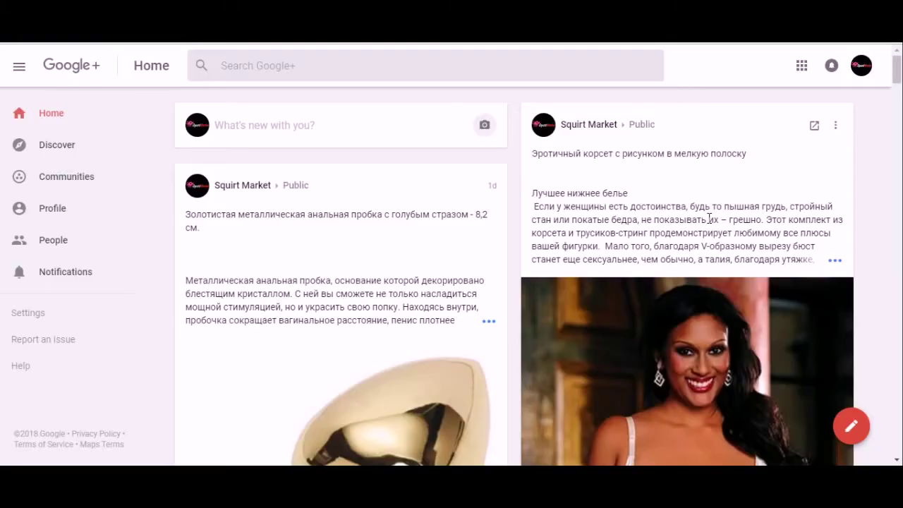
- Switch to Google+ and VK and expand the full text of the corset post on each to check it
left_click(835, 260)
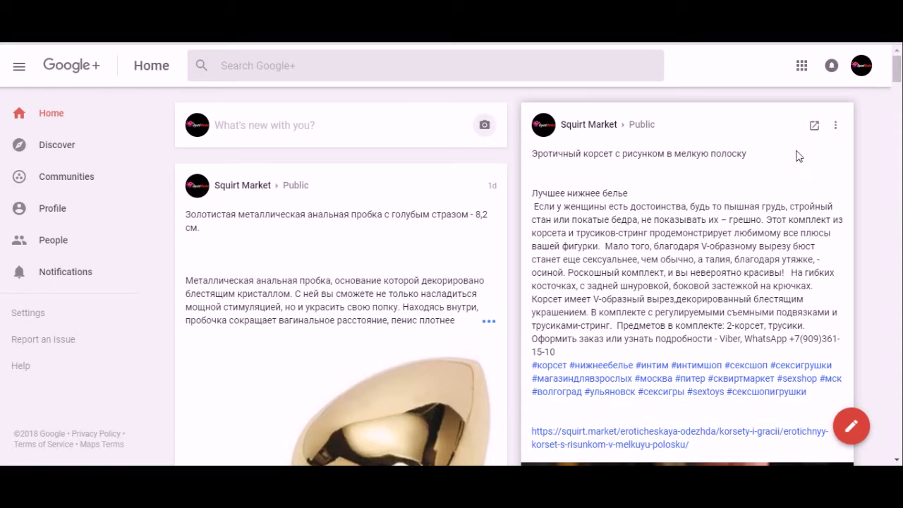
scroll(797, 162, "down", 1)
scroll(797, 161, "down", 1)
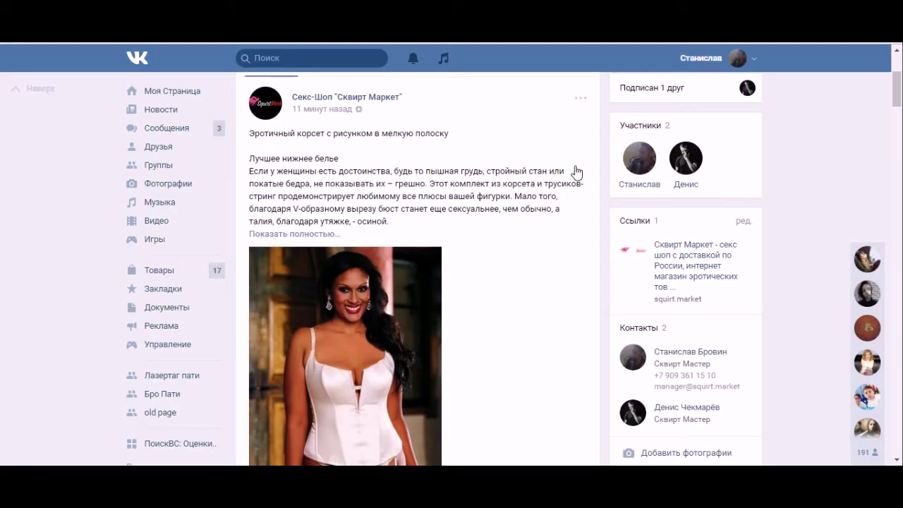
left_click(272, 234)
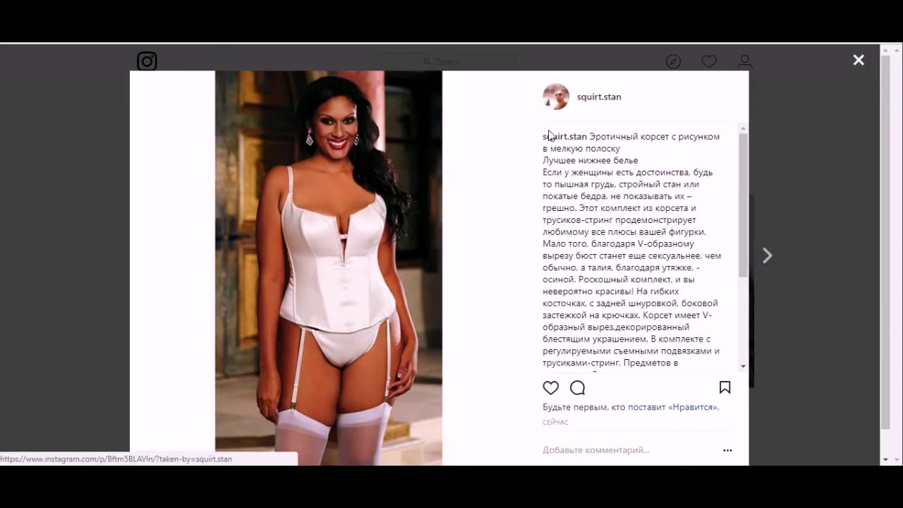
- Switch to Instagram, open the published corset post and read its caption through to the hashtags and product link
key("Escape")
left_click(292, 237)
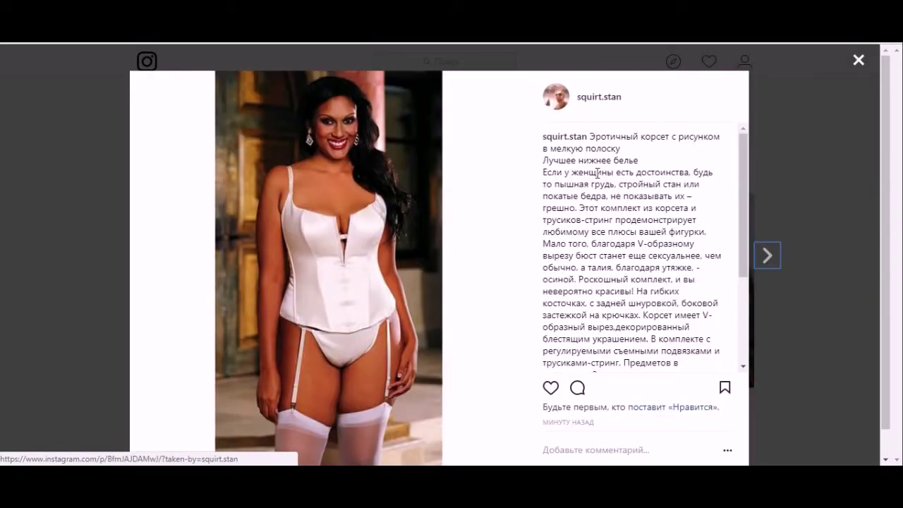
left_click_drag(744, 159, 745, 274)
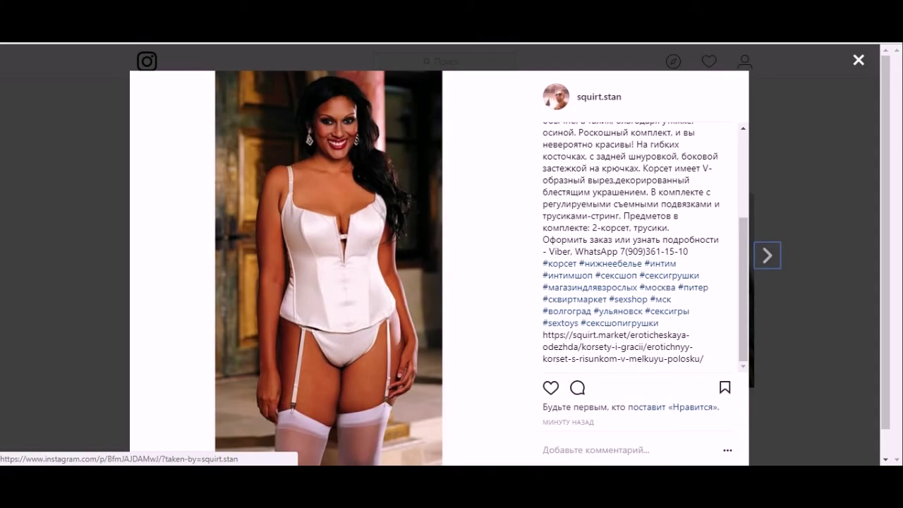